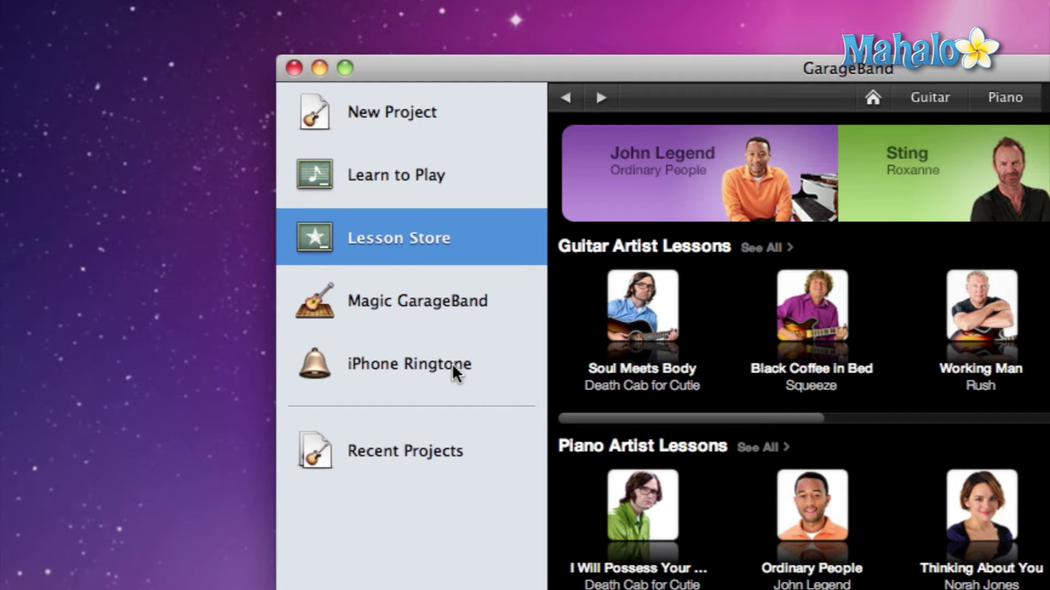
Start a new iPhone ringtone project from the Example Ringtone template.
{"action": "left_click", "coordinate": [452, 375]}
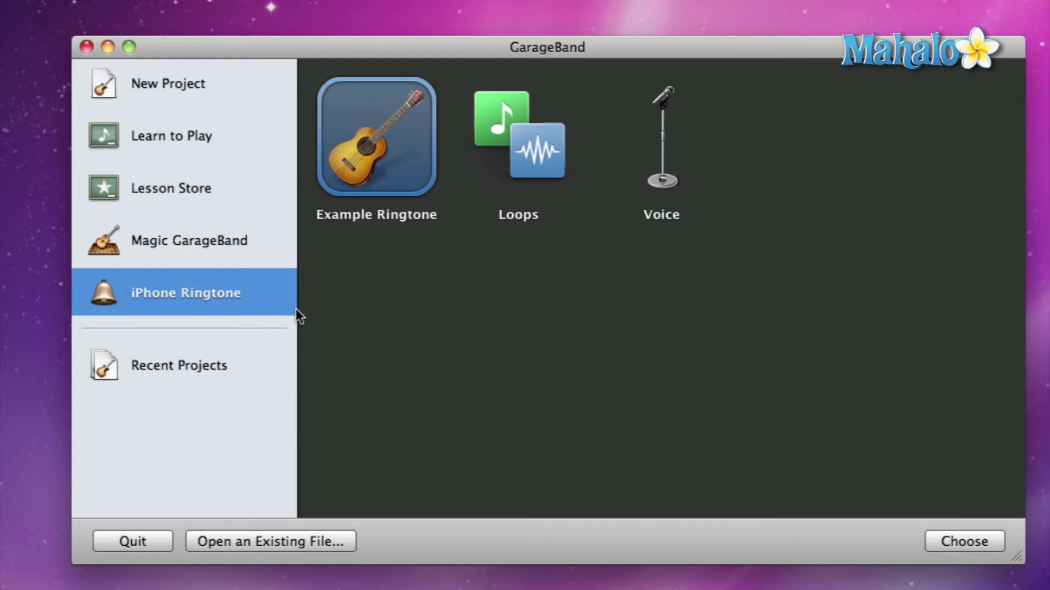
{"action": "left_click", "coordinate": [526, 156]}
{"action": "left_click", "coordinate": [665, 155]}
{"action": "left_click", "coordinate": [517, 160]}
{"action": "left_click", "coordinate": [372, 174]}
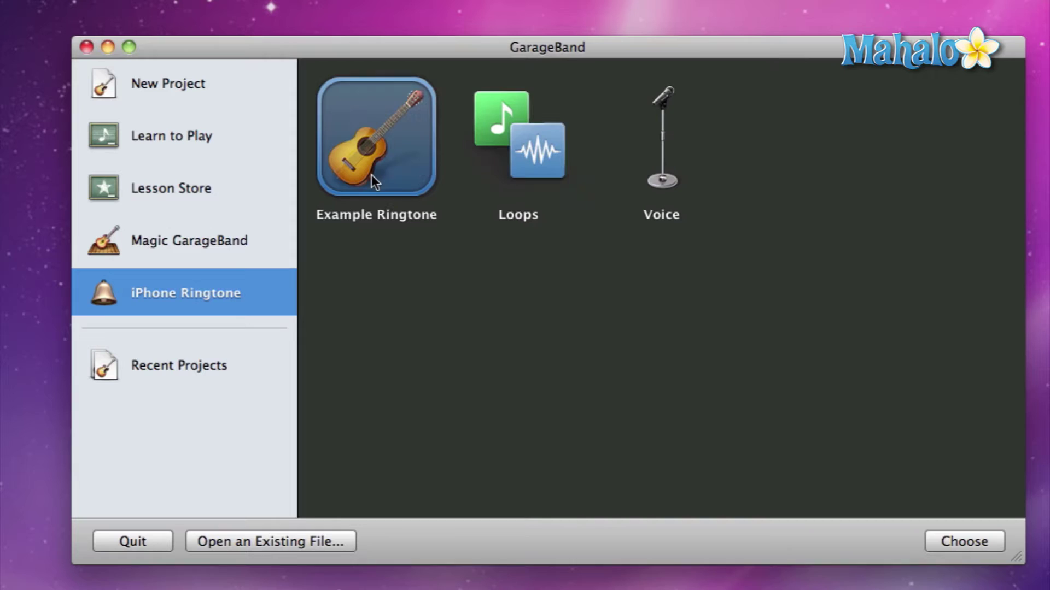
{"action": "left_click", "coordinate": [529, 171]}
{"action": "left_click", "coordinate": [659, 170]}
{"action": "left_click", "coordinate": [531, 163]}
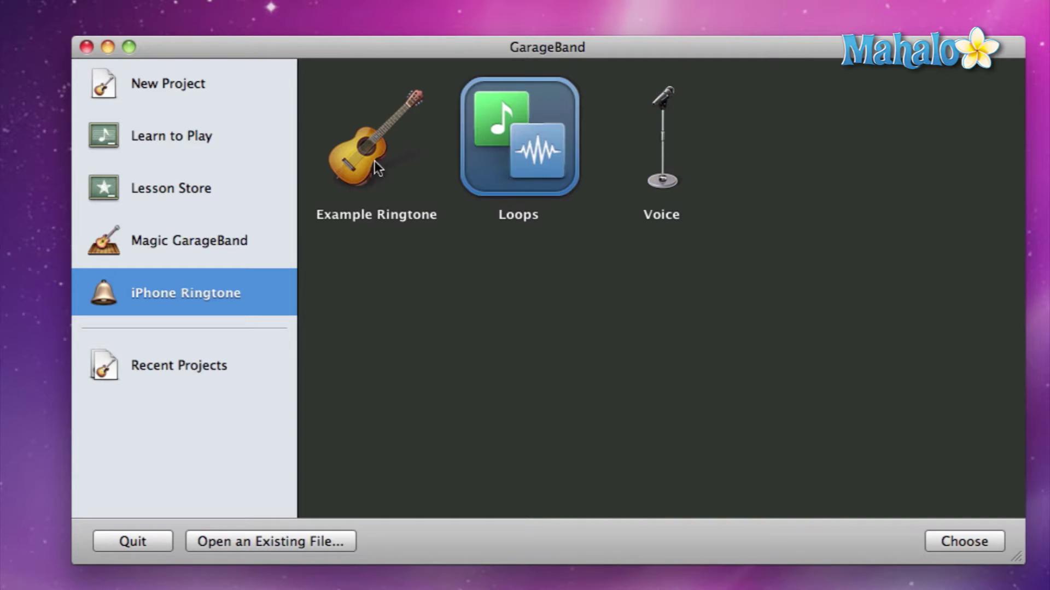
{"action": "left_click", "coordinate": [329, 157]}
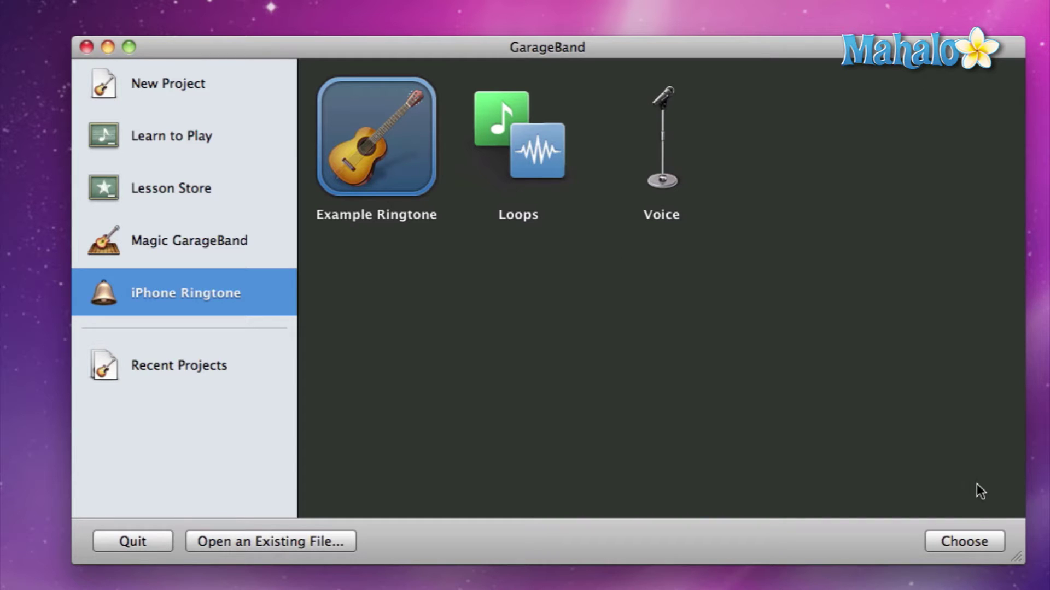
{"action": "left_click", "coordinate": [986, 547]}
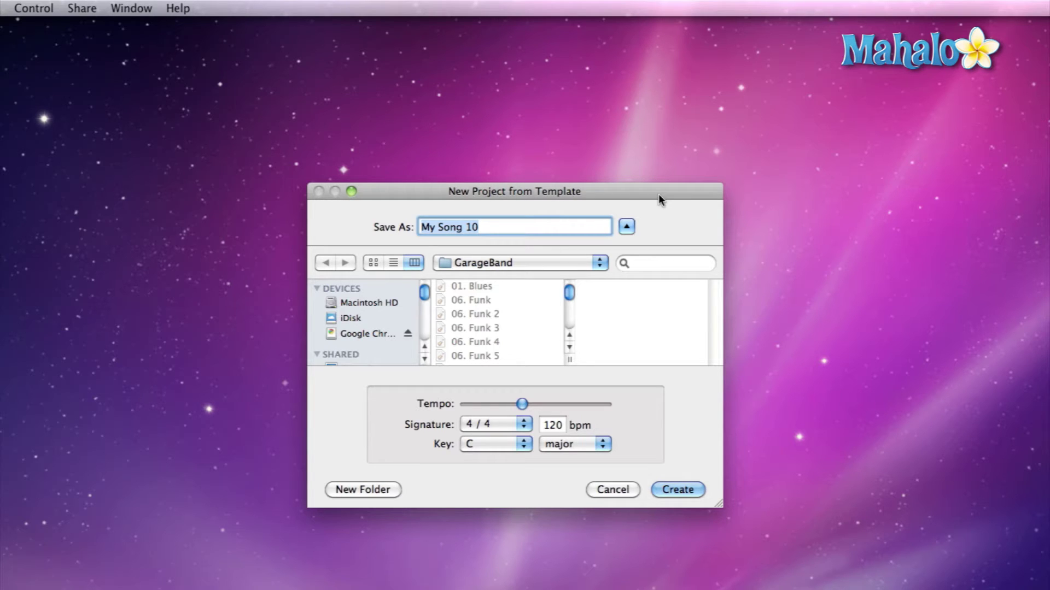
Create the project as Really Rad Ringtone in the GarageBand folder and enlarge its window to fill the screen.
{"action": "type", "text": "Really R"}
{"action": "type", "text": "ad S"}
{"action": "type", "text": "on"}
{"action": "key", "text": "BackSpace"}
{"action": "key", "text": "BackSpace"}
{"action": "key", "text": "BackSpace"}
{"action": "type", "text": "Ringtone"}
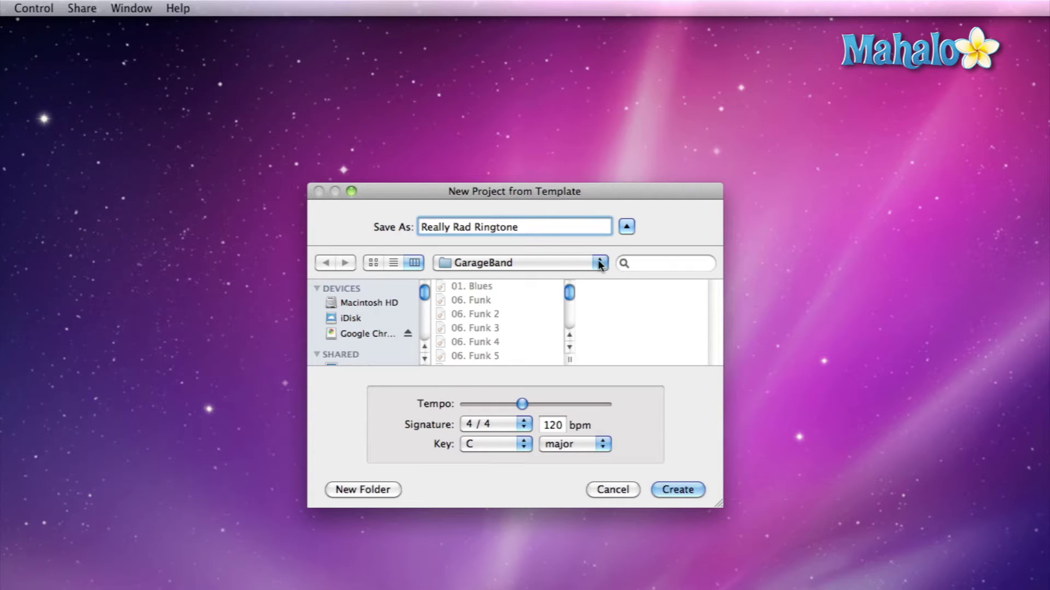
{"action": "left_click", "coordinate": [558, 266]}
{"action": "left_click", "coordinate": [559, 270]}
{"action": "scroll", "coordinate": [567, 336], "scroll_direction": "down", "scroll_amount": 5}
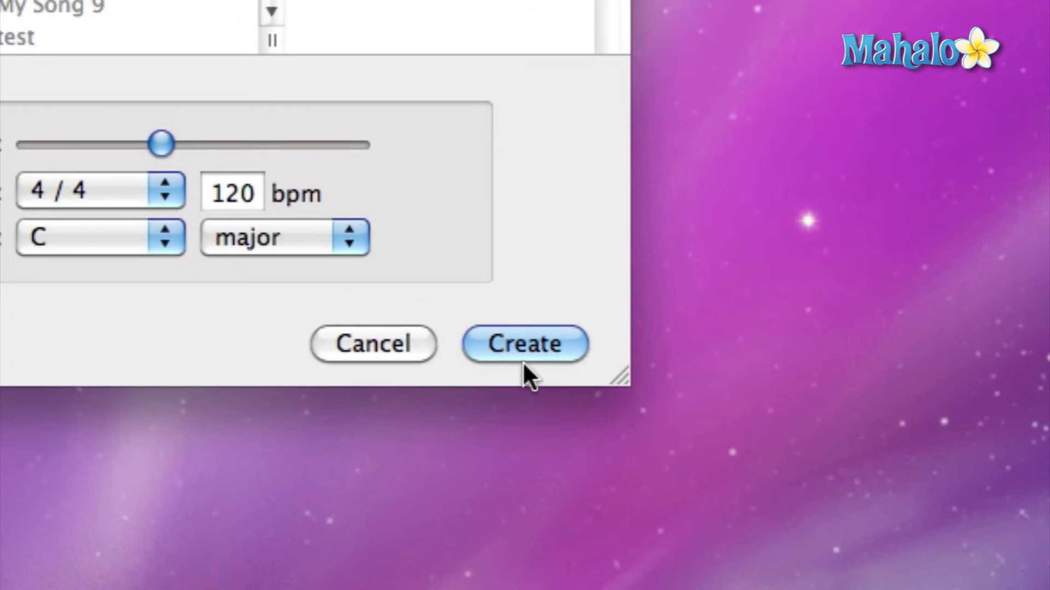
{"action": "left_click", "coordinate": [629, 431]}
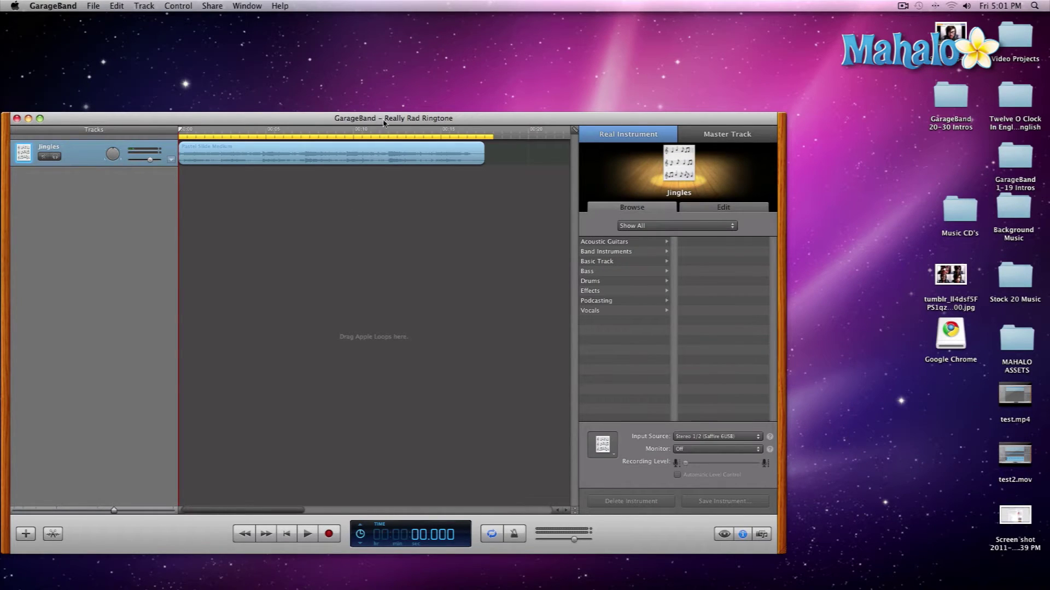
{"action": "left_click_drag", "start_coordinate": [385, 118], "coordinate": [440, 97]}
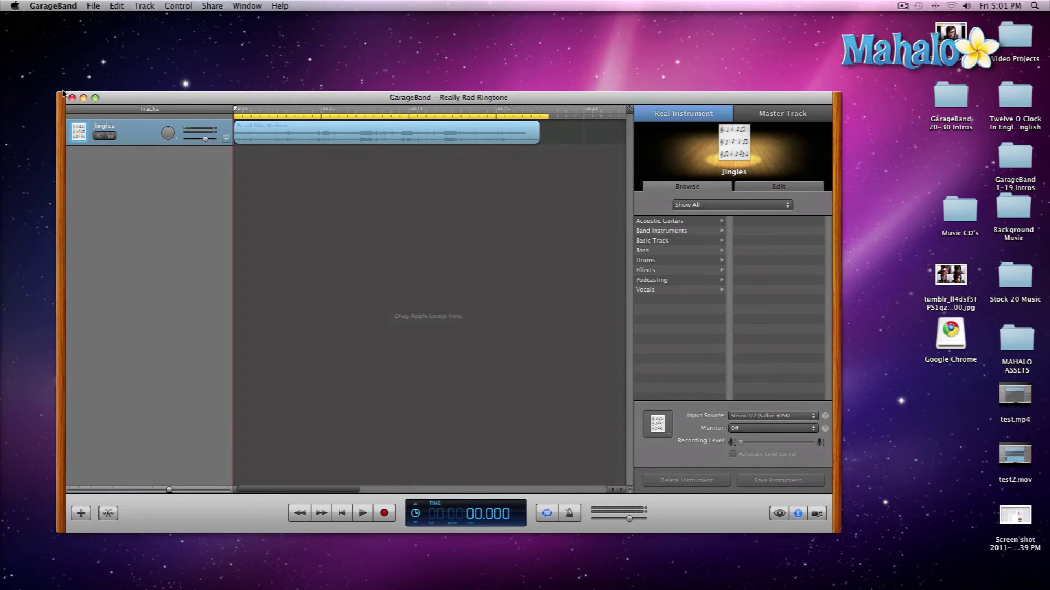
{"action": "left_click", "coordinate": [96, 99]}
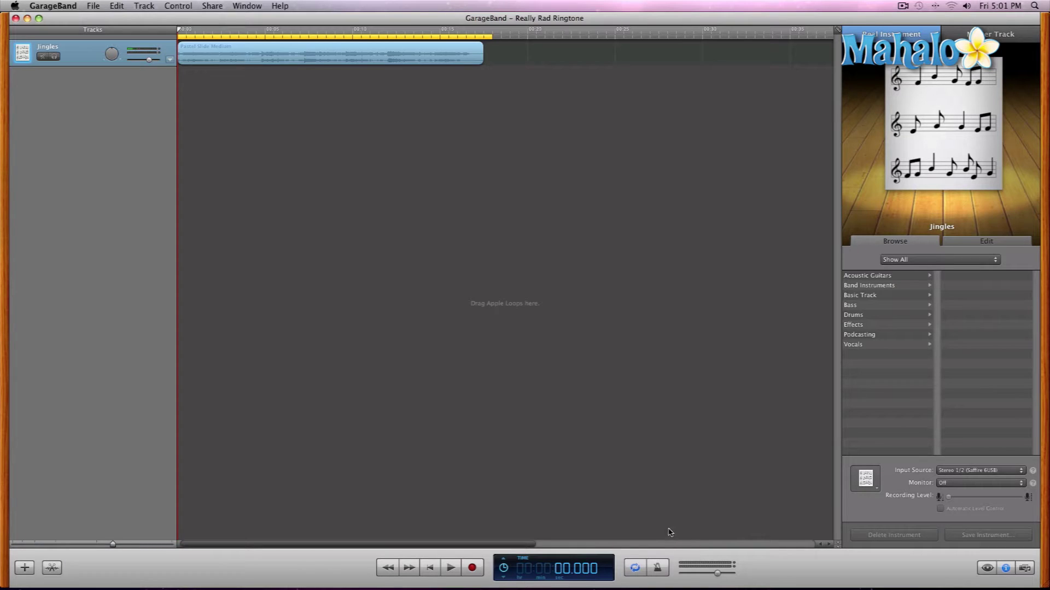
Lower the Jingles track's volume and listen to the first seconds of the sample ringtone.
{"action": "left_click_drag", "start_coordinate": [149, 60], "coordinate": [141, 60]}
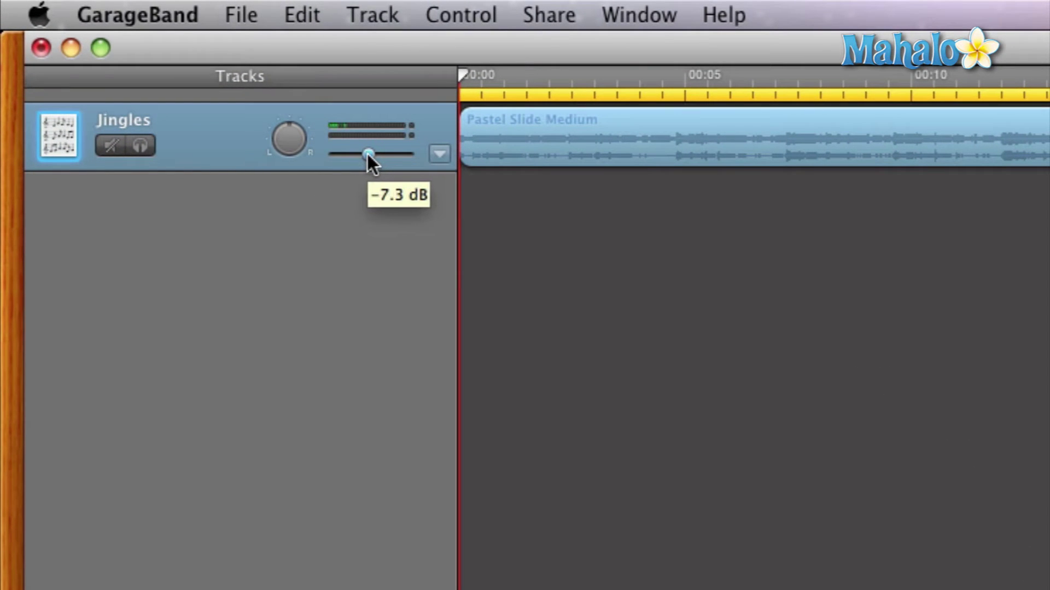
{"action": "left_click_drag", "start_coordinate": [366, 154], "coordinate": [351, 156]}
{"action": "key", "text": "space"}
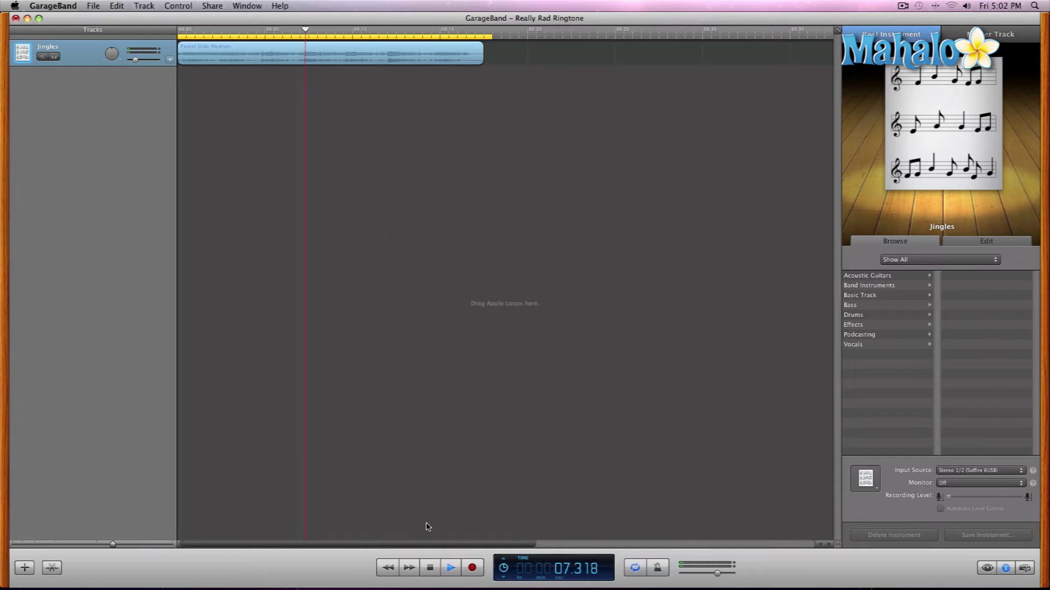
{"action": "left_click", "coordinate": [456, 566]}
Delete the Jingles track with its sample region from the project.
{"action": "left_click", "coordinate": [81, 55]}
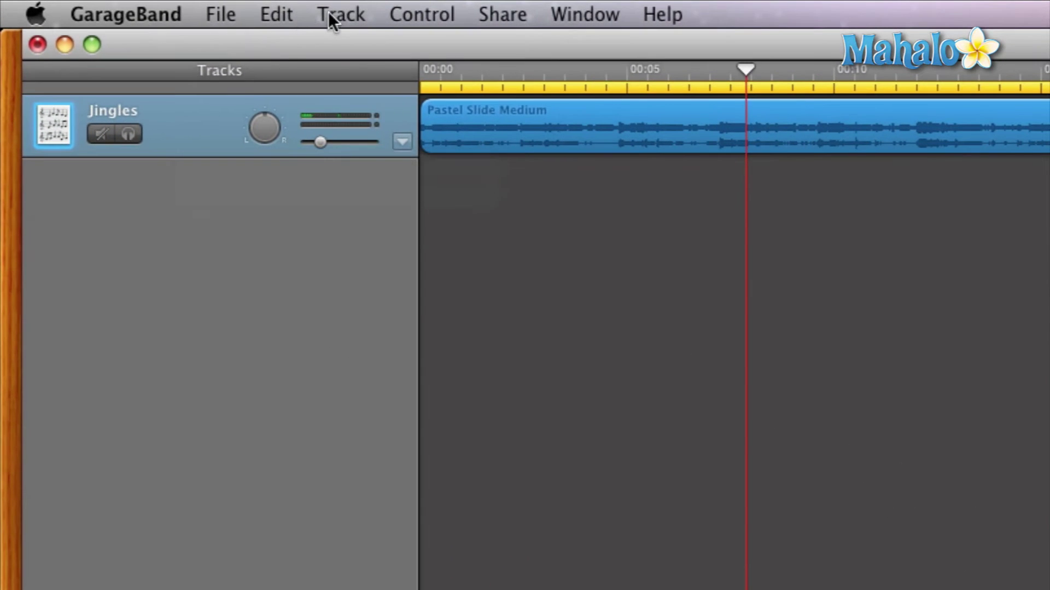
{"action": "left_click", "coordinate": [143, 5]}
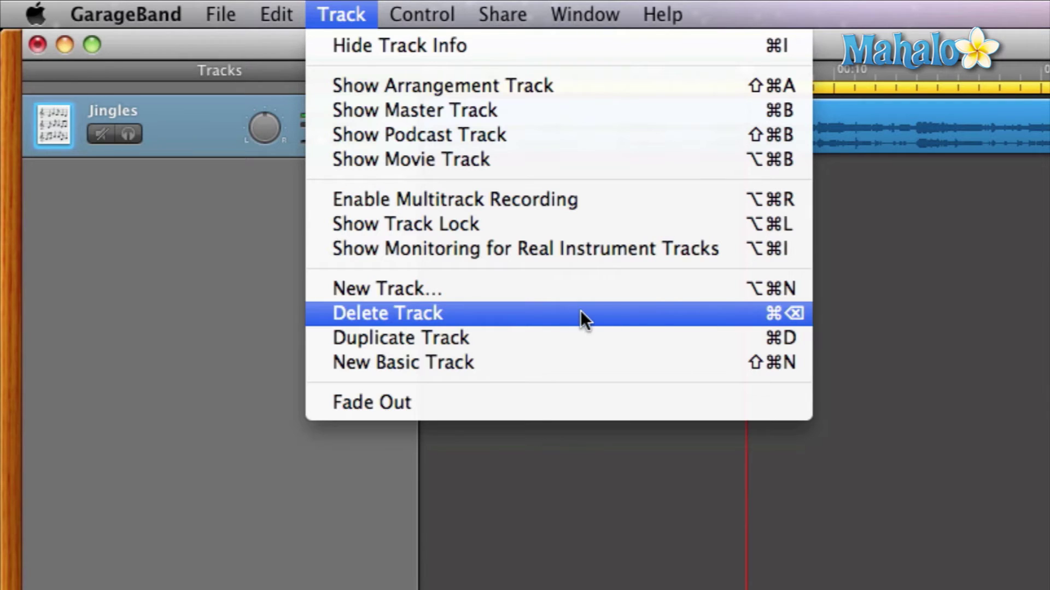
{"action": "left_click", "coordinate": [182, 292]}
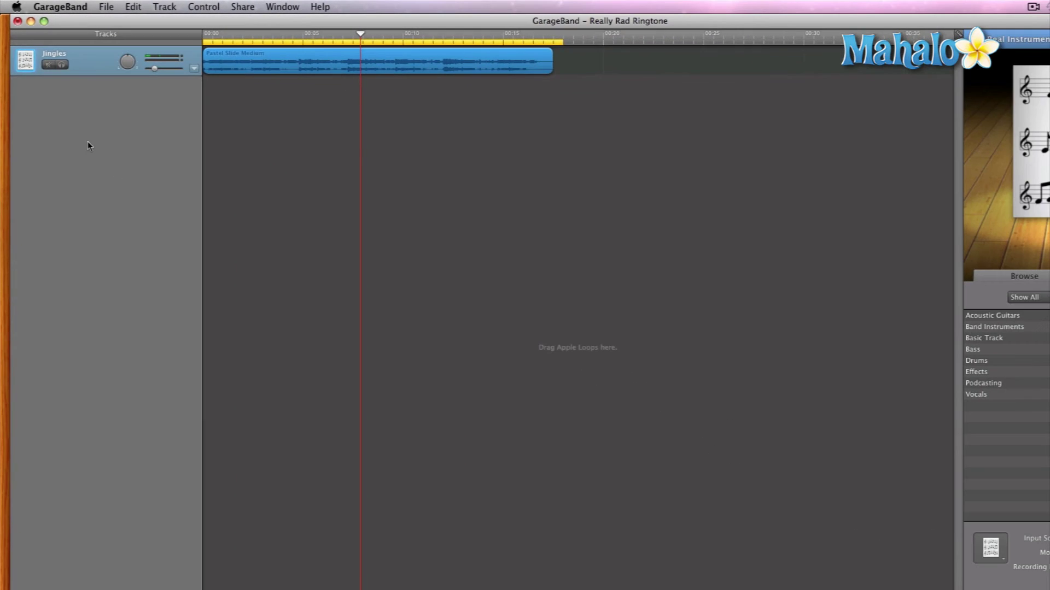
{"action": "key", "text": "super+BackSpace"}
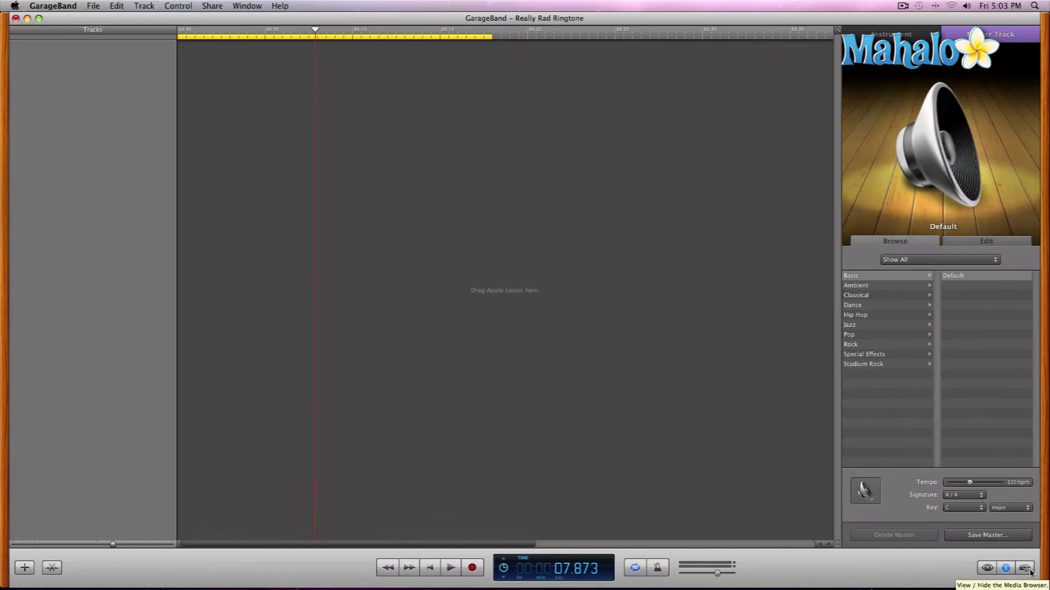
Add the Setting_Sunrise song from the iTunes library to the empty timeline and align its start with 00:00.
{"action": "left_click", "coordinate": [996, 537]}
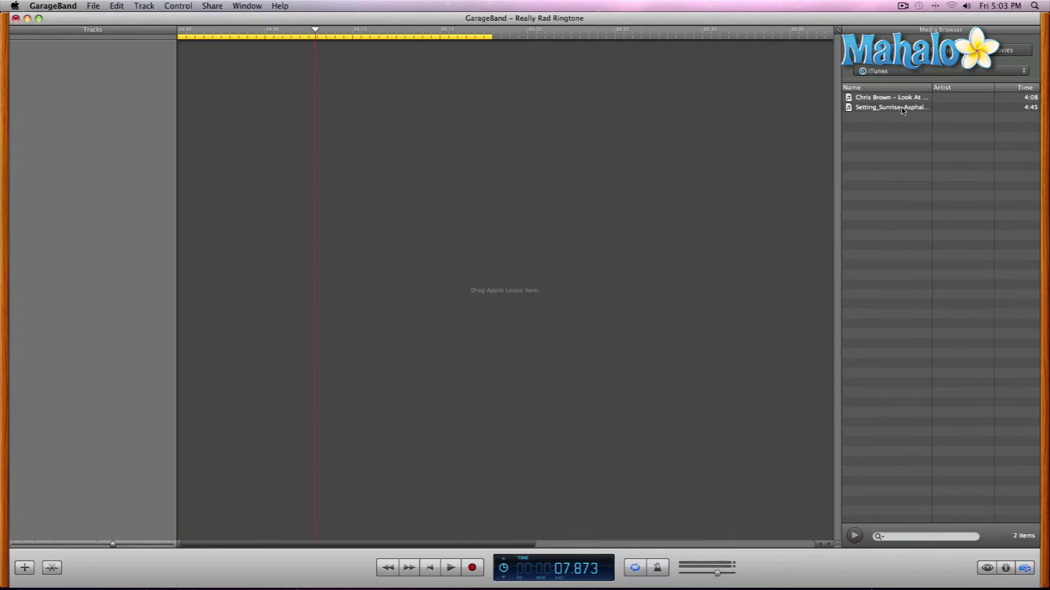
{"action": "left_click_drag", "start_coordinate": [677, 223], "coordinate": [0, 259]}
{"action": "left_click_drag", "start_coordinate": [310, 125], "coordinate": [284, 113]}
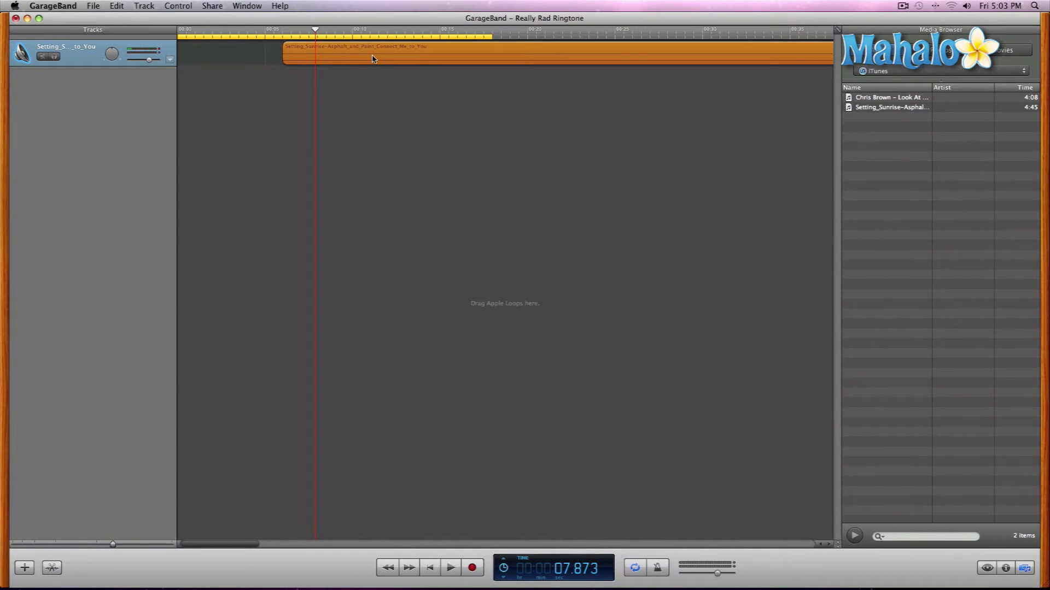
{"action": "left_click_drag", "start_coordinate": [374, 58], "coordinate": [255, 58]}
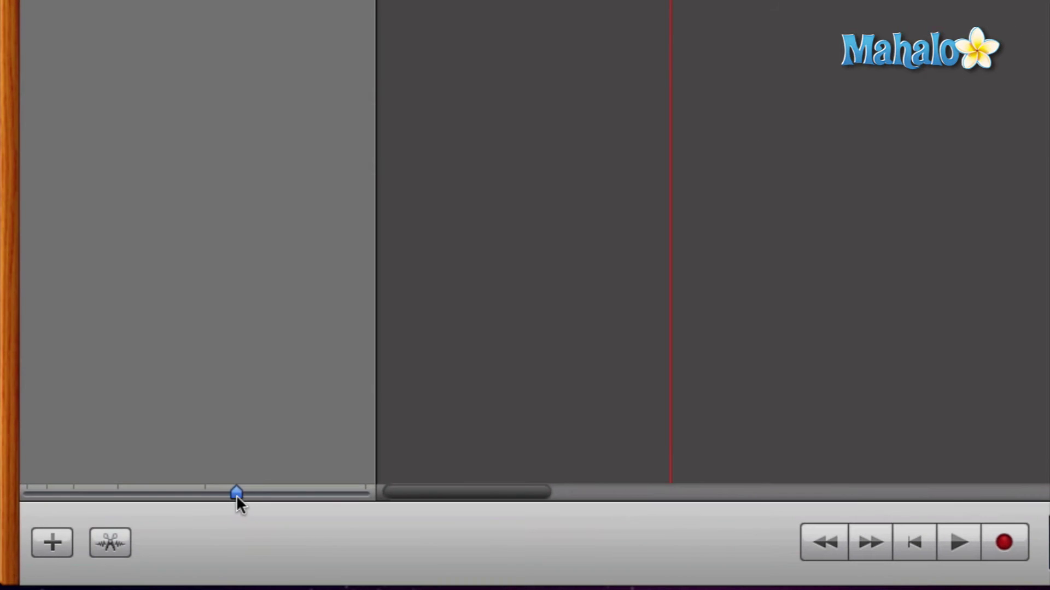
Place the playhead at about 42 seconds in the song and turn off the cycle region.
{"action": "left_click_drag", "start_coordinate": [236, 495], "coordinate": [167, 497]}
{"action": "left_click_drag", "start_coordinate": [79, 547], "coordinate": [74, 547]}
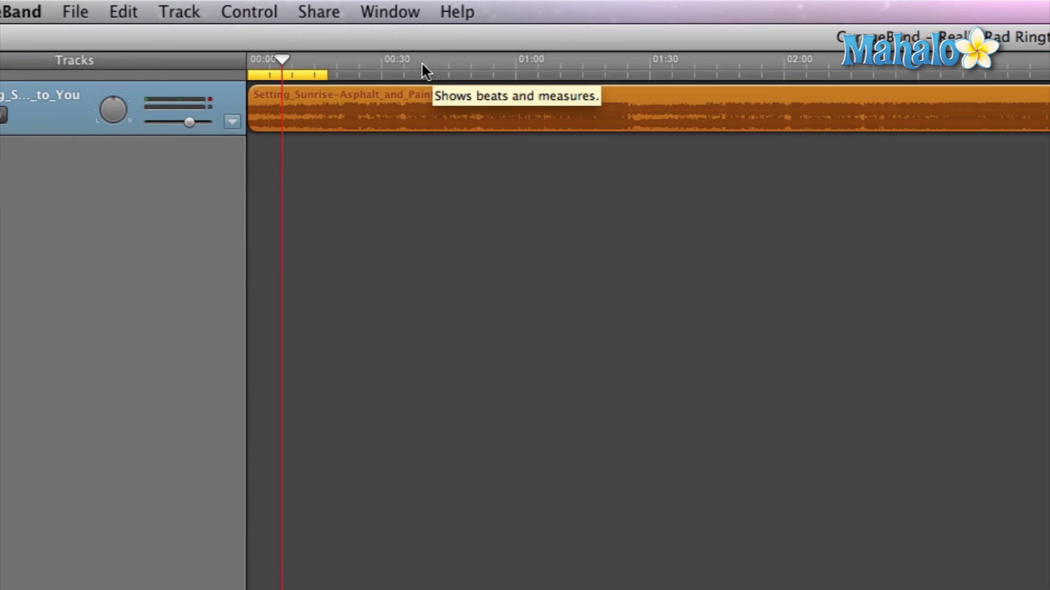
{"action": "left_click", "coordinate": [436, 67]}
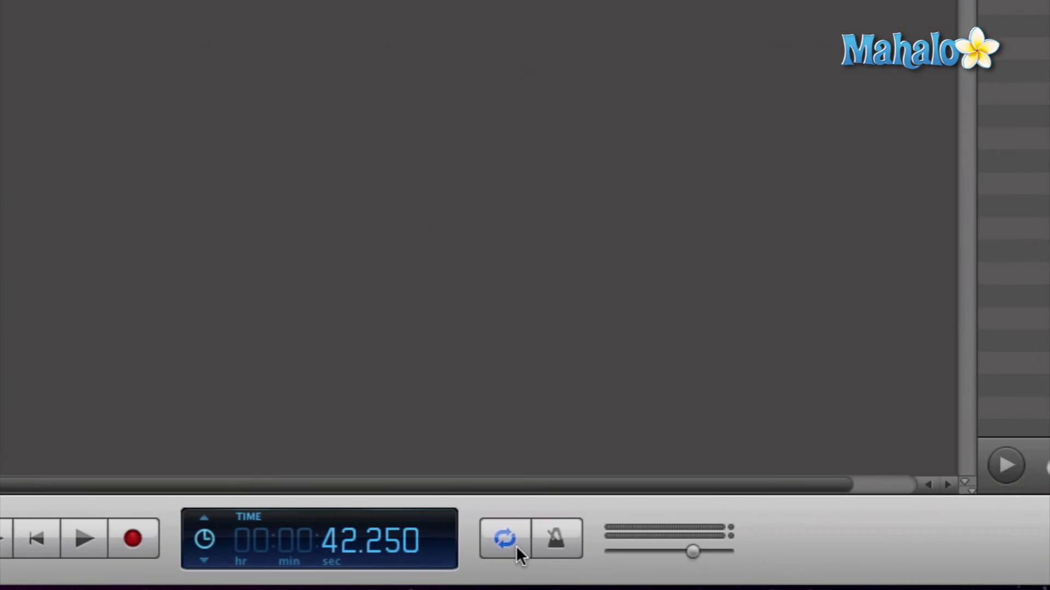
{"action": "left_click", "coordinate": [516, 546]}
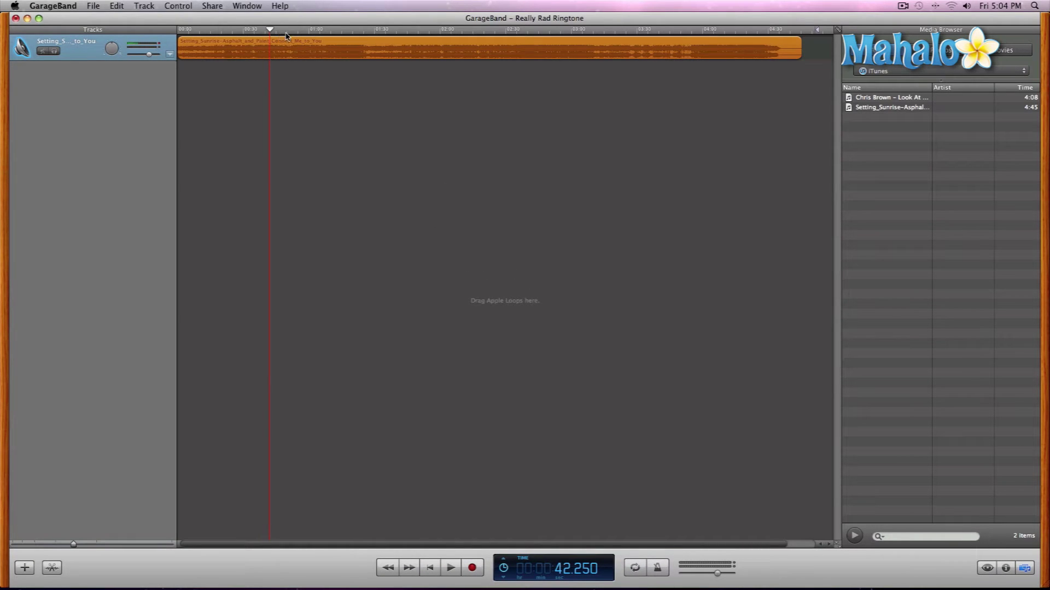
Play the song from the playhead and lower its track volume to a comfortable listening level.
{"action": "key", "text": "space"}
{"action": "key", "text": "space"}
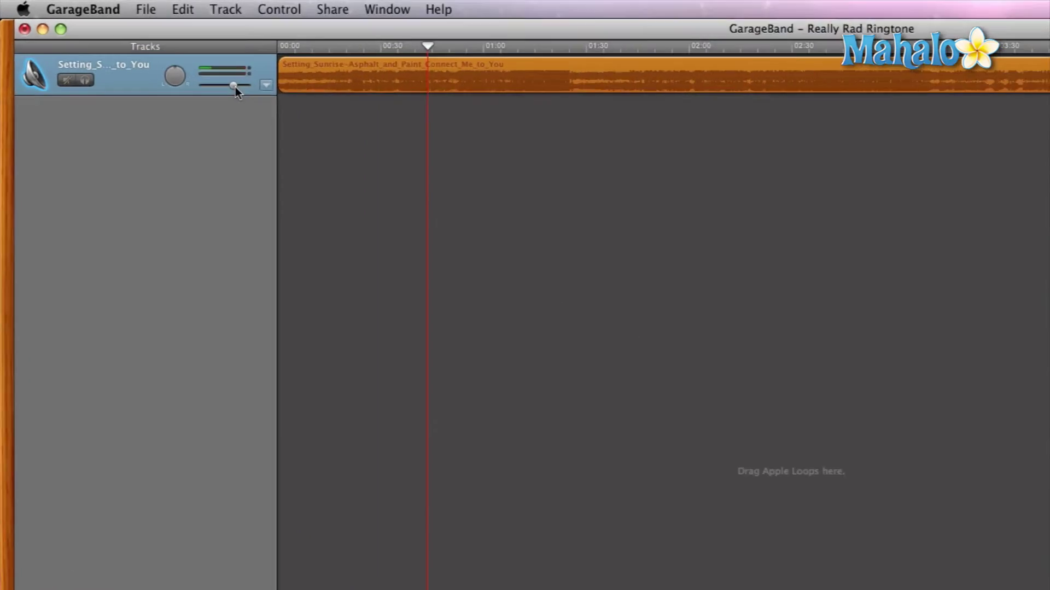
{"action": "left_click_drag", "start_coordinate": [149, 54], "coordinate": [140, 54]}
{"action": "left_click_drag", "start_coordinate": [314, 123], "coordinate": [307, 123]}
{"action": "key", "text": "space"}
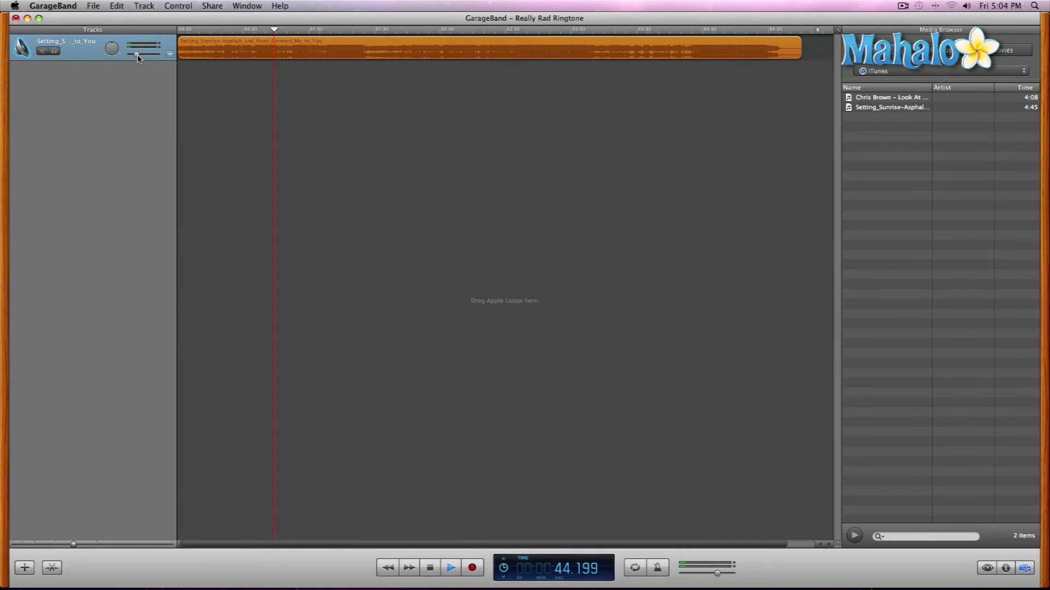
{"action": "left_click_drag", "start_coordinate": [139, 59], "coordinate": [140, 59]}
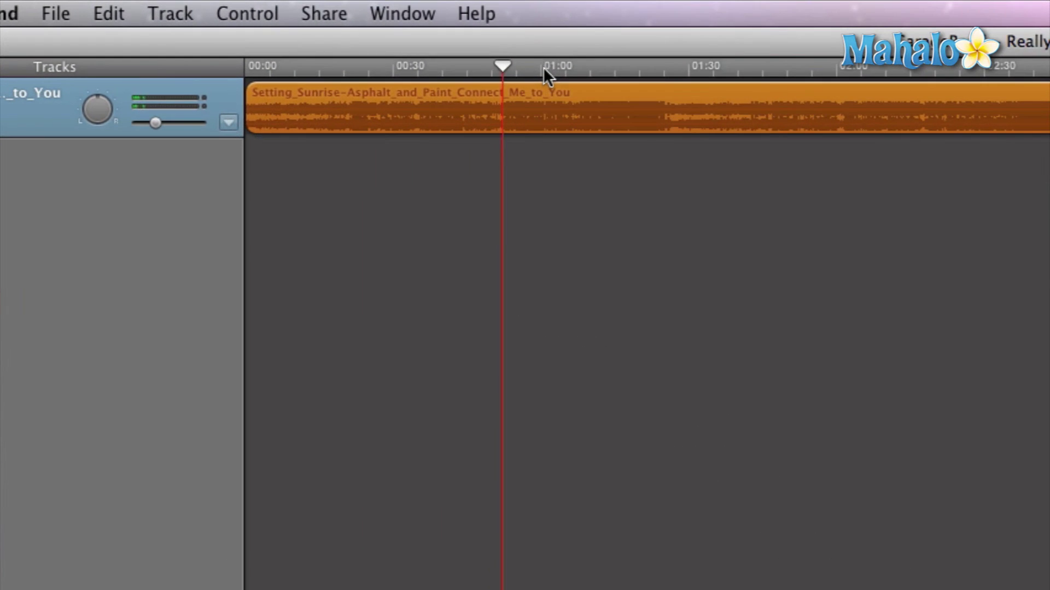
Split the song region at about 1:08, where the ringtone section should begin.
{"action": "left_click", "coordinate": [310, 29]}
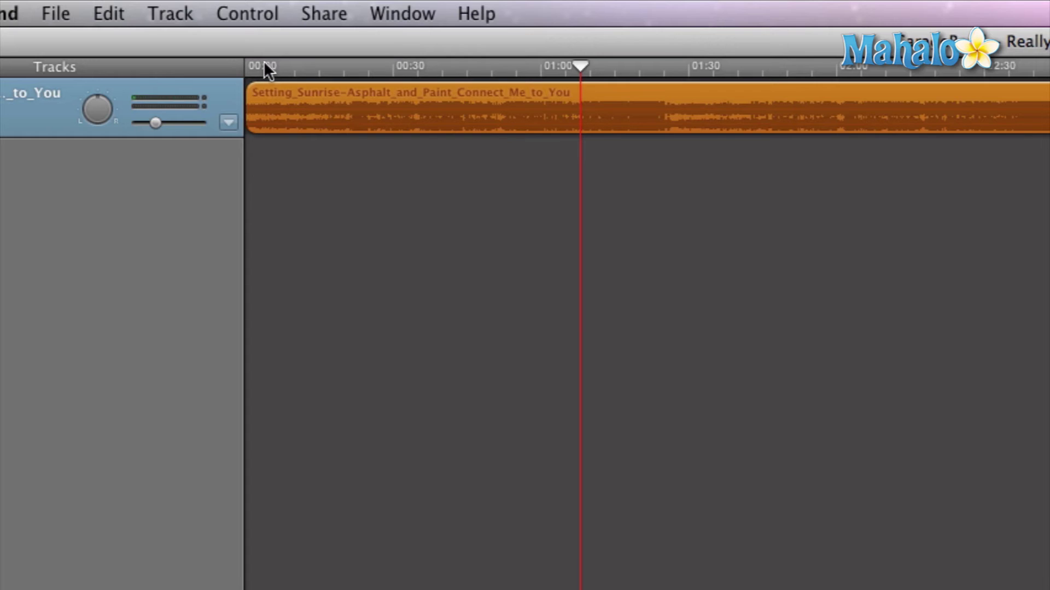
{"action": "left_click", "coordinate": [109, 13]}
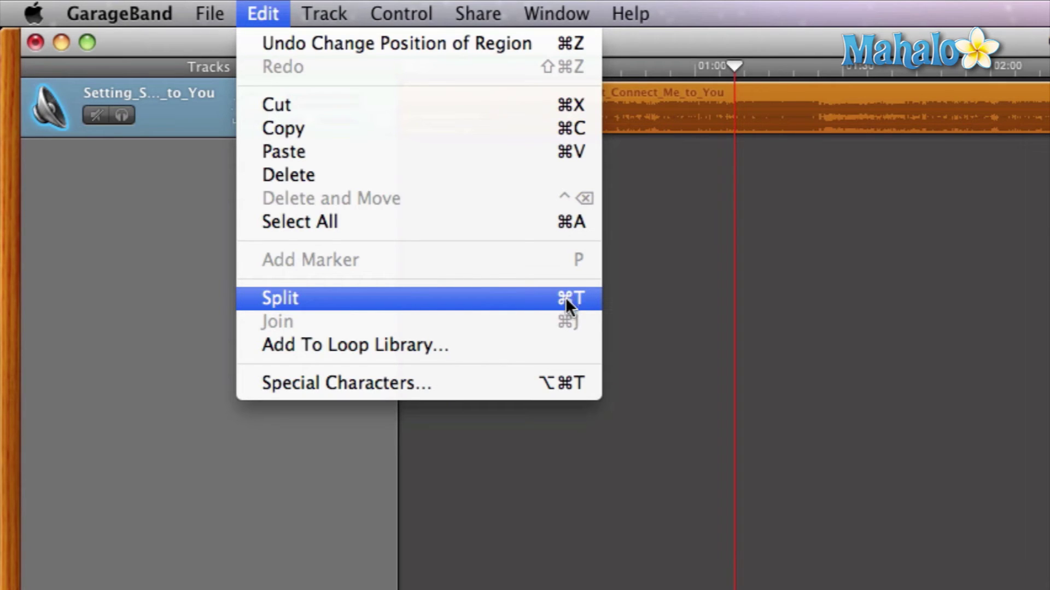
{"action": "left_click", "coordinate": [817, 196]}
{"action": "key", "text": "super+t"}
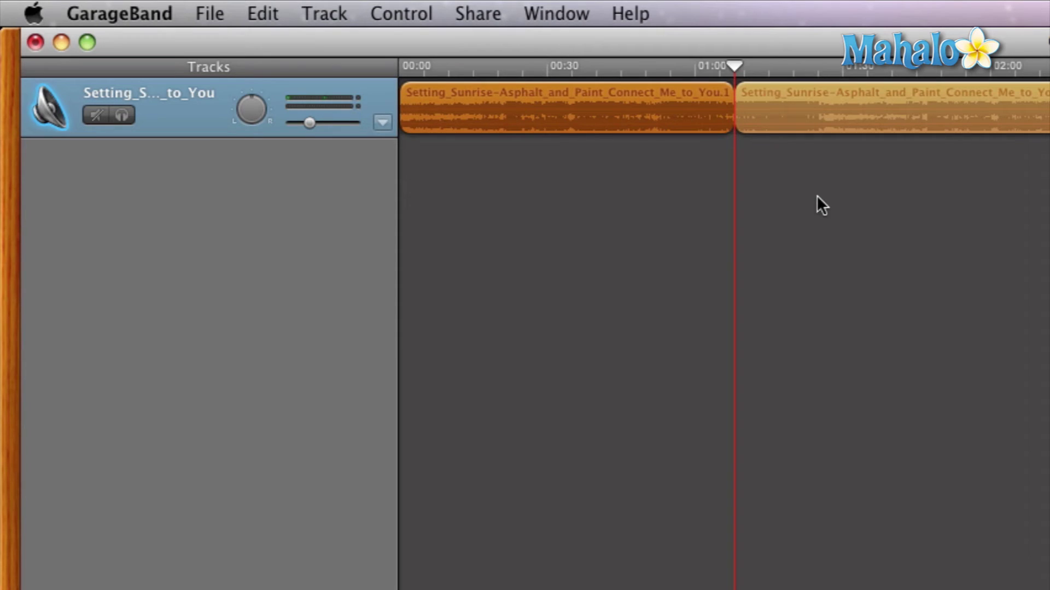
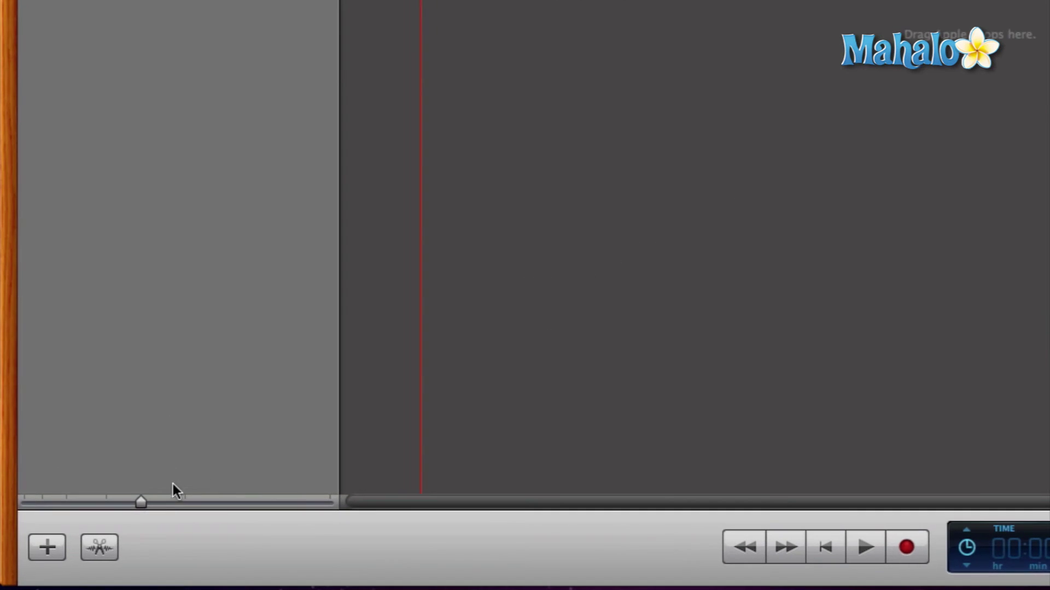
Turn the cycle region back on and extend its end to the playhead at about 19 seconds.
{"action": "left_click_drag", "start_coordinate": [139, 503], "coordinate": [103, 546]}
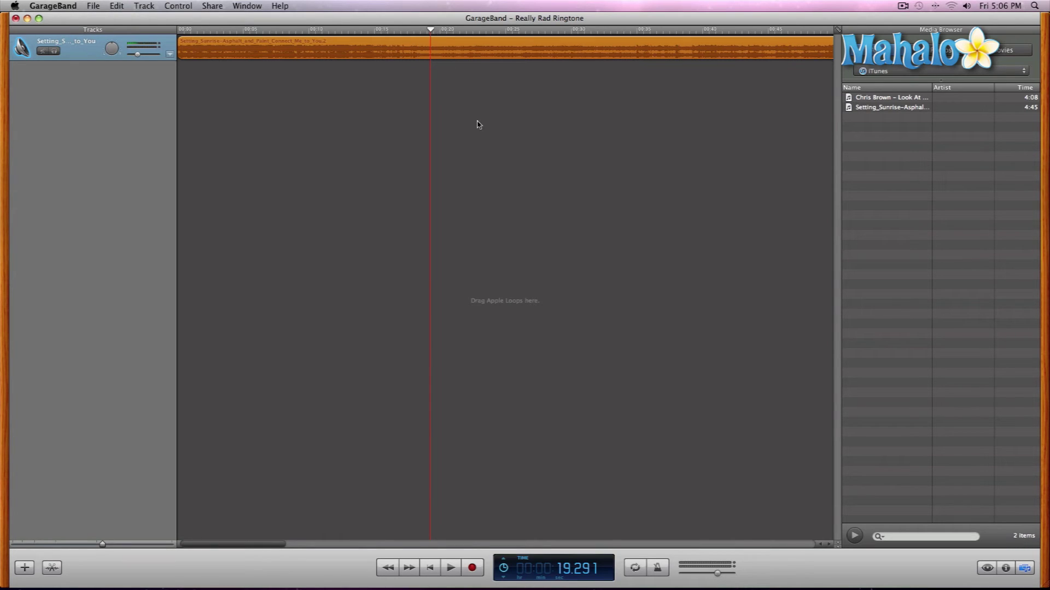
{"action": "left_click", "coordinate": [643, 574]}
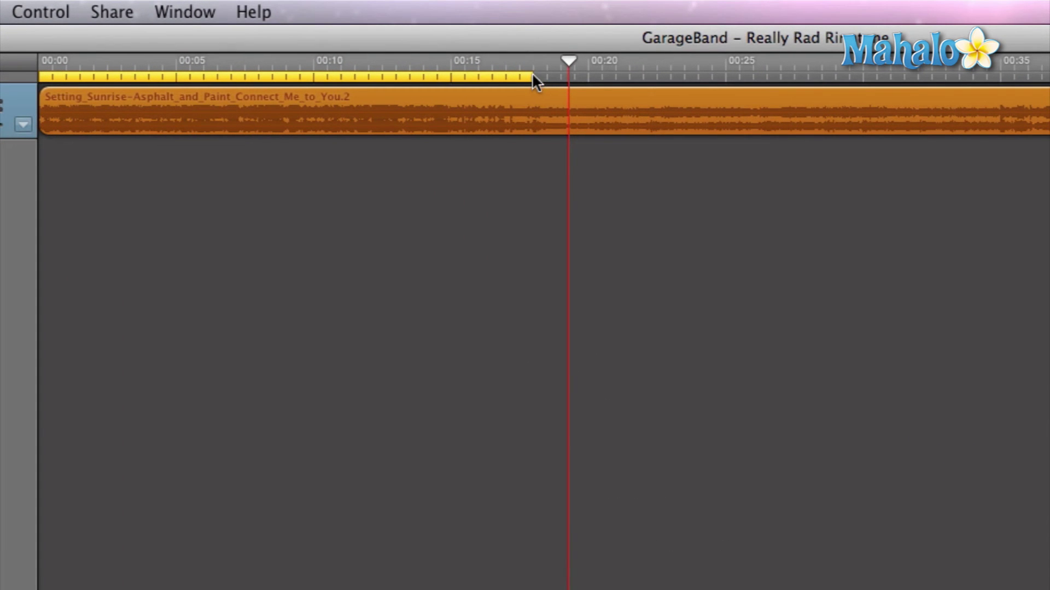
{"action": "left_click_drag", "start_coordinate": [533, 75], "coordinate": [570, 76]}
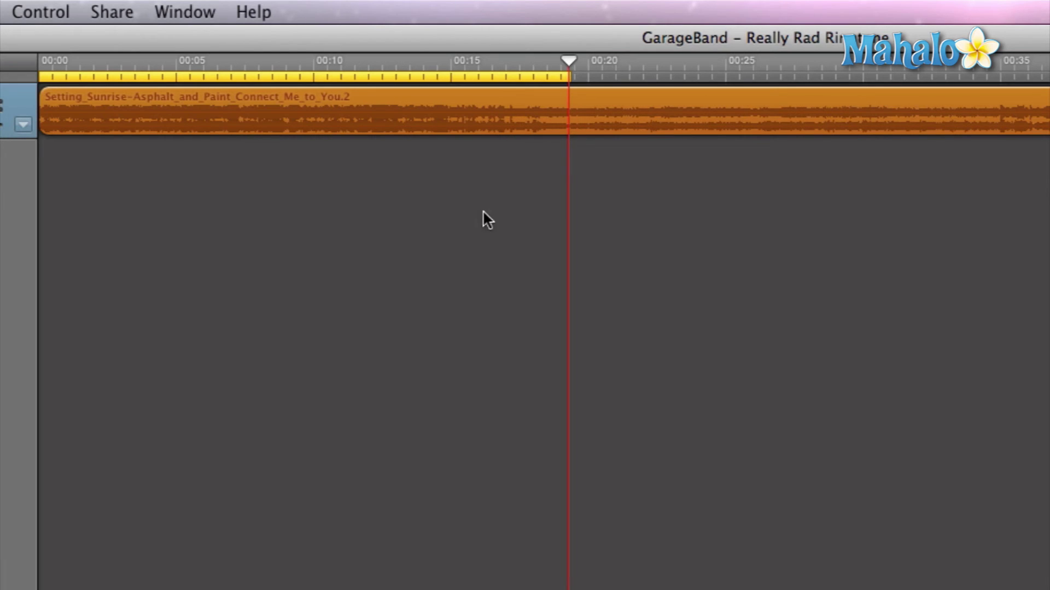
Split the song region at the end of the cycle region and delete the part after it.
{"action": "left_click", "coordinate": [567, 57]}
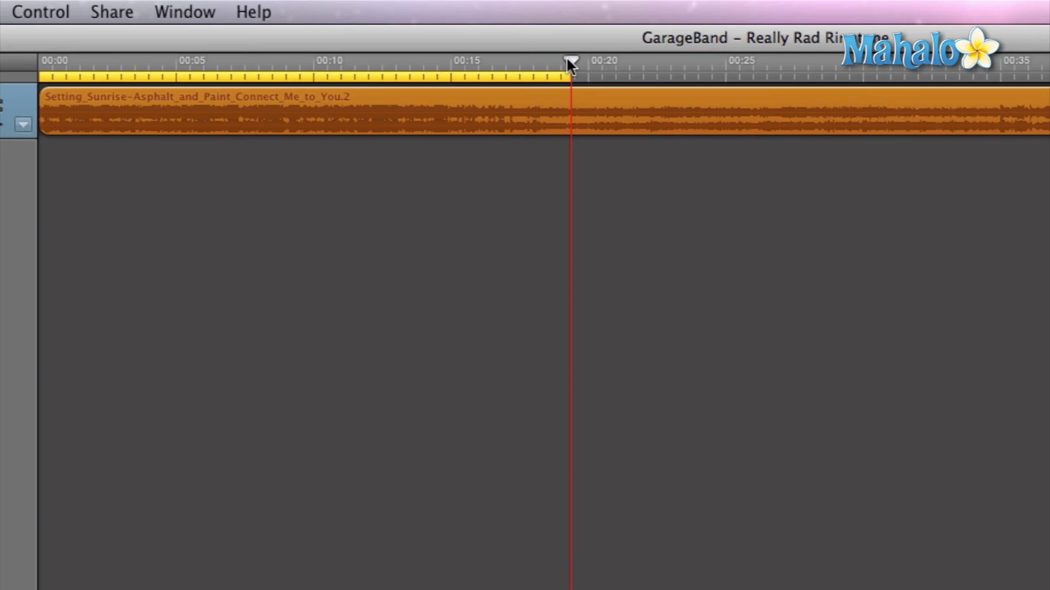
{"action": "key", "text": "super+t"}
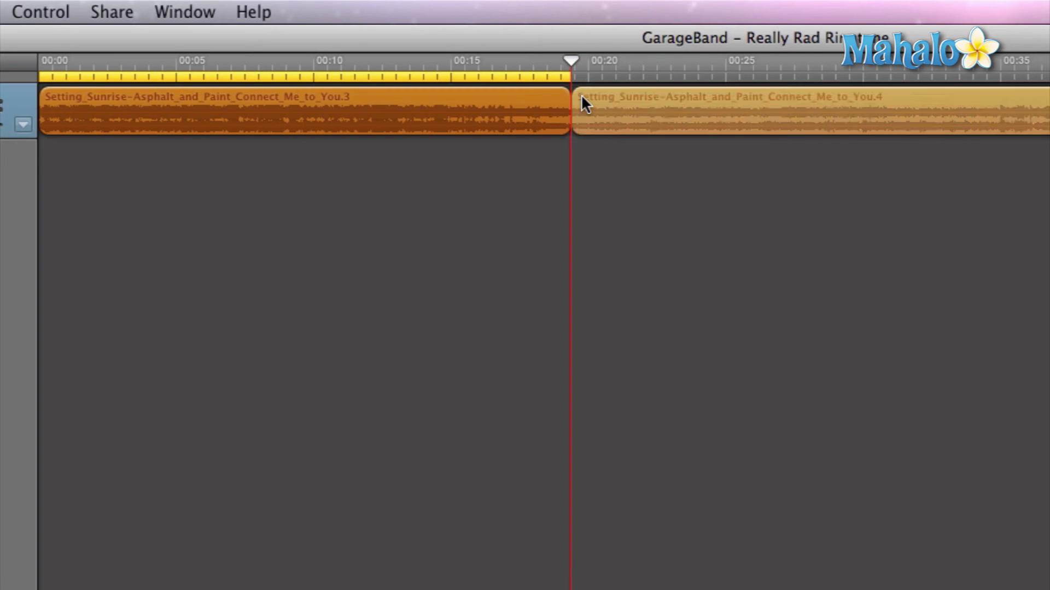
{"action": "left_click", "coordinate": [615, 99]}
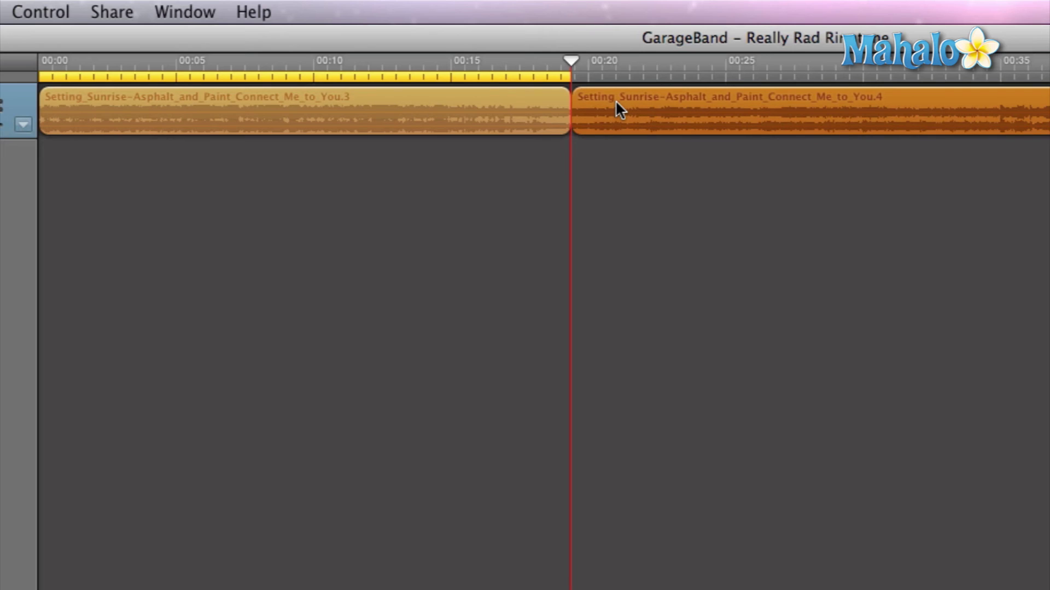
{"action": "key", "text": "Delete"}
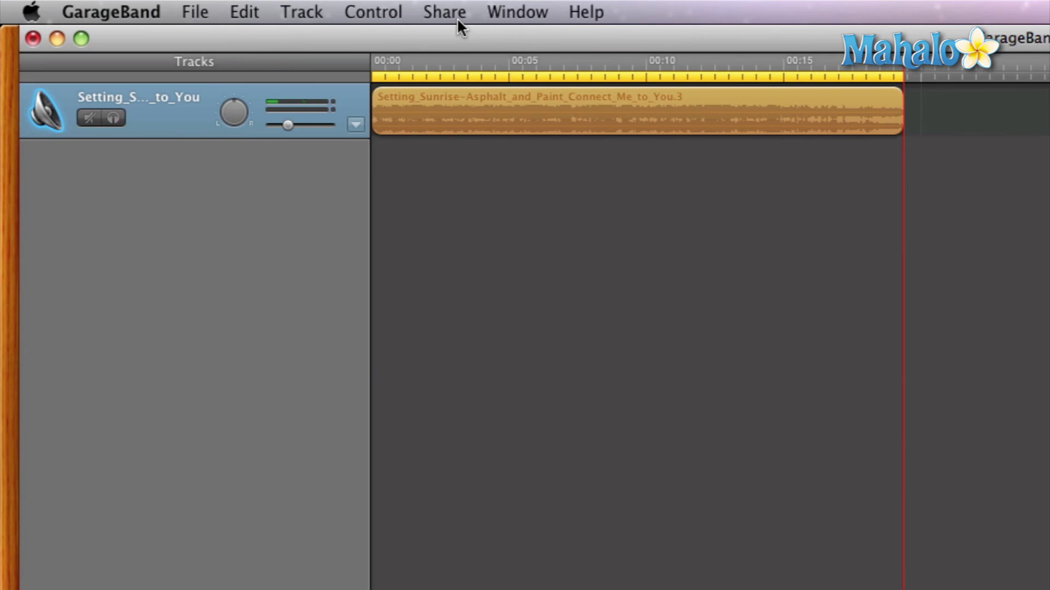
Send the finished ringtone to iTunes and dismiss the iPhone compatibility alert.
{"action": "left_click", "coordinate": [457, 16]}
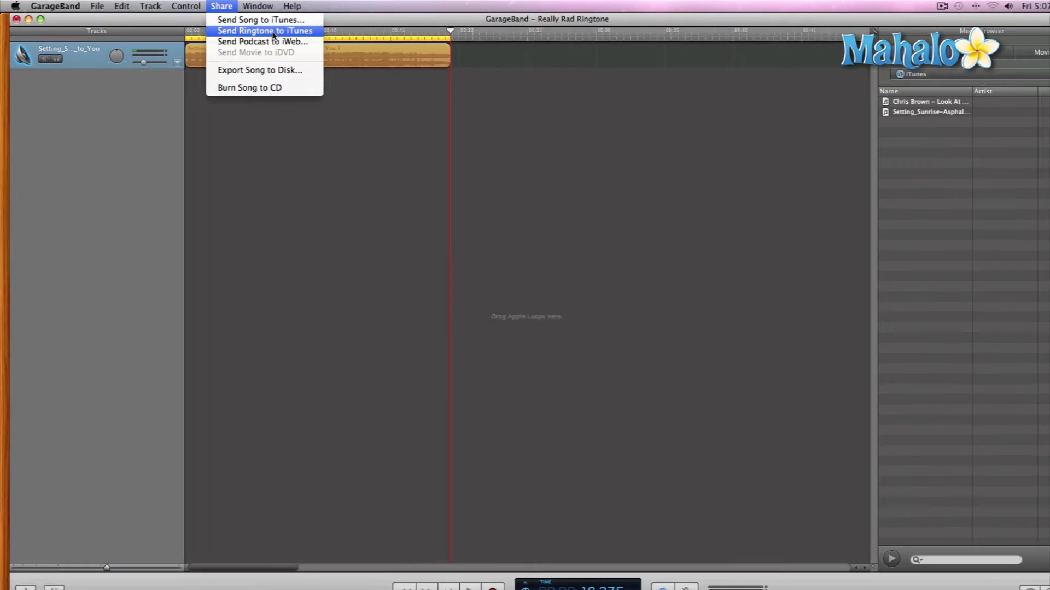
{"action": "left_click", "coordinate": [261, 30]}
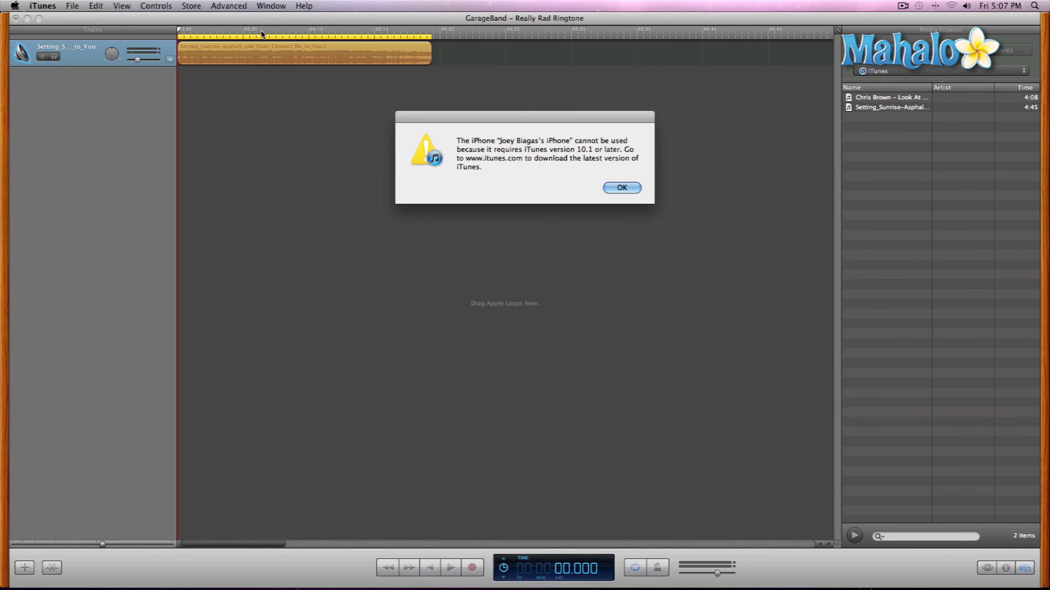
{"action": "left_click", "coordinate": [622, 187]}
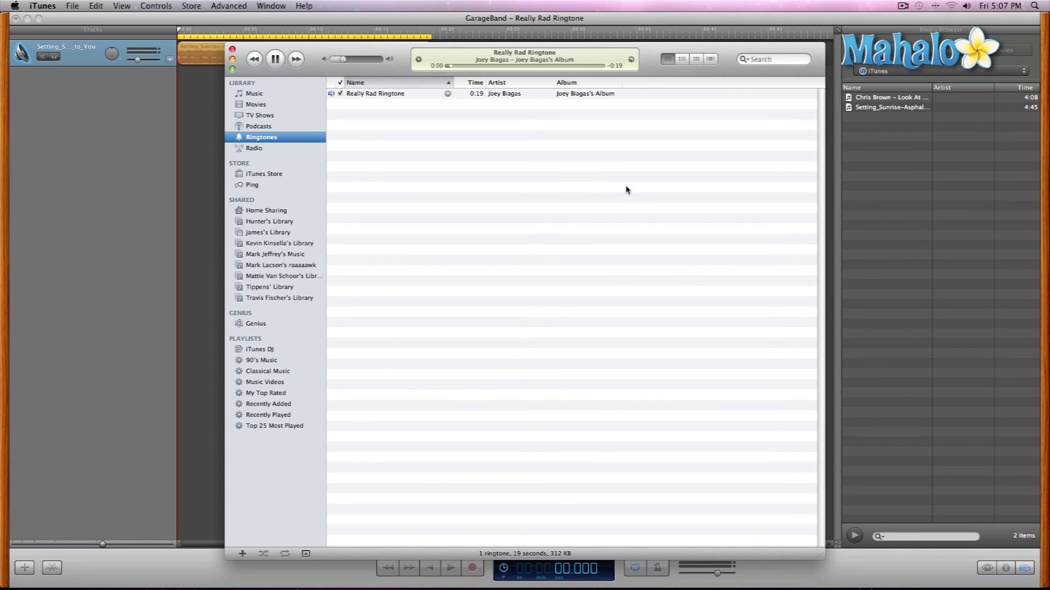